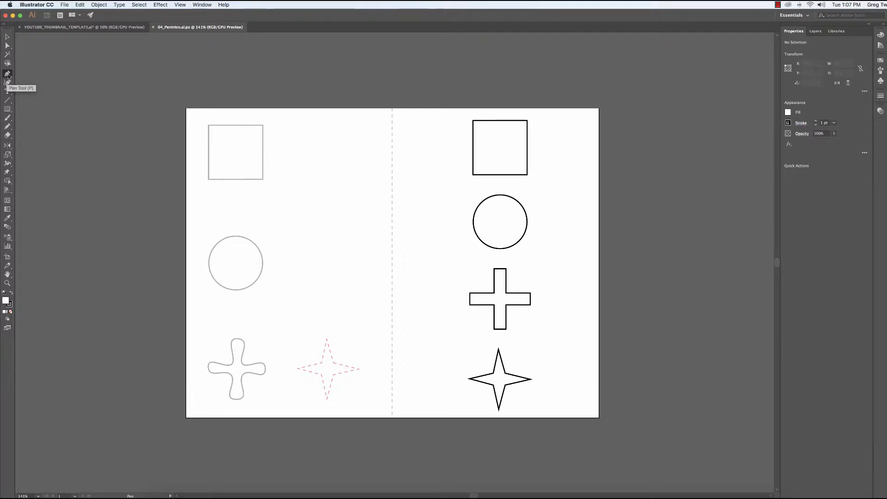
left_click(8, 74)
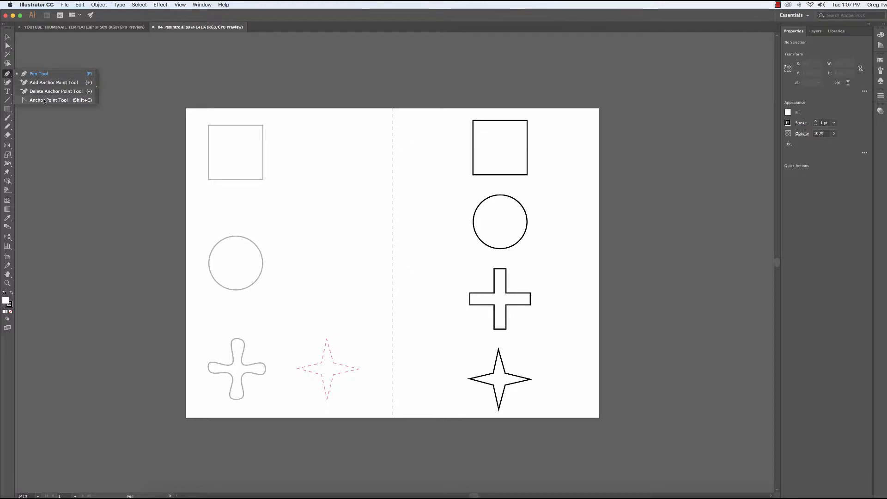
left_click(7, 74)
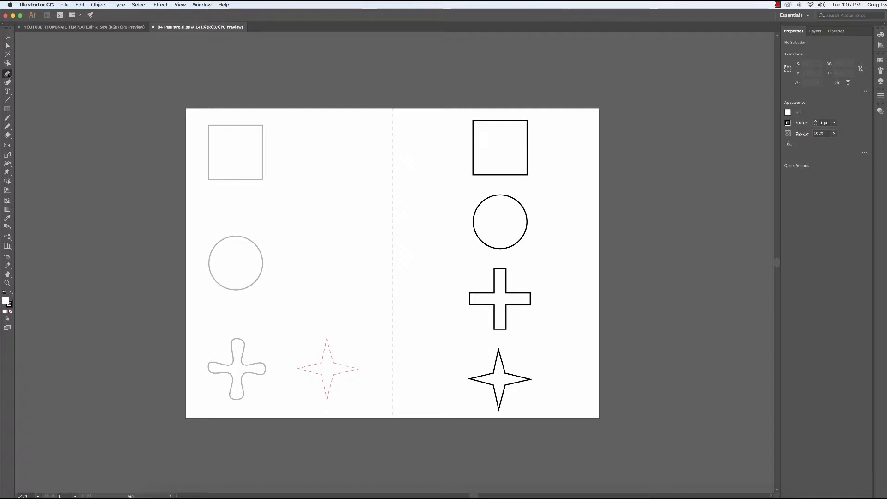
key("v")
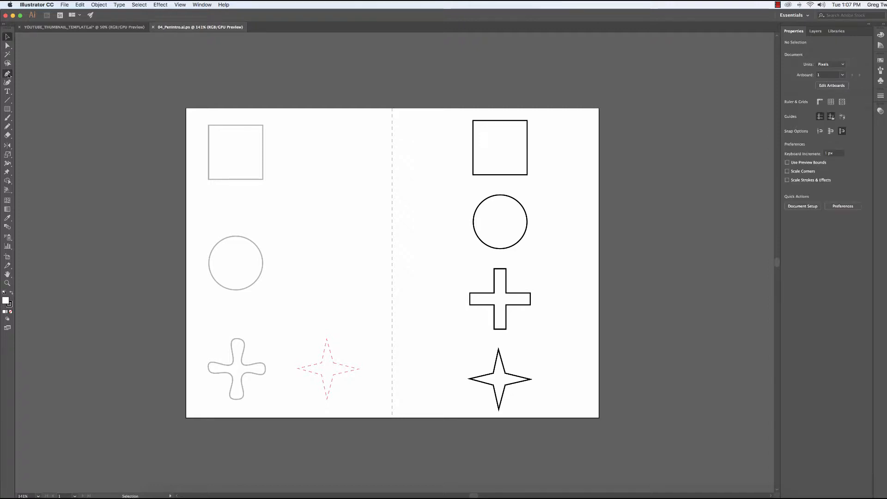
key("a")
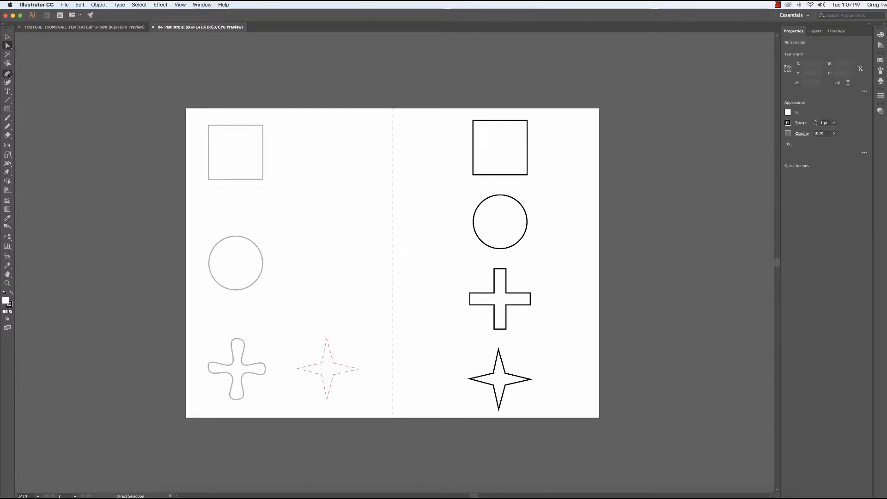
key("n")
Trace the gray square guide with the Pen tool as a closed path of four straight segments, and delete it.
key("p")
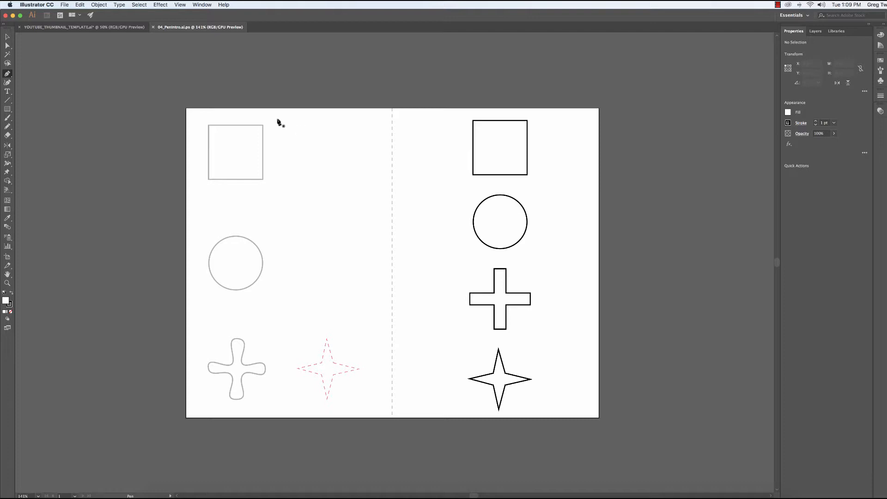
left_click(209, 126)
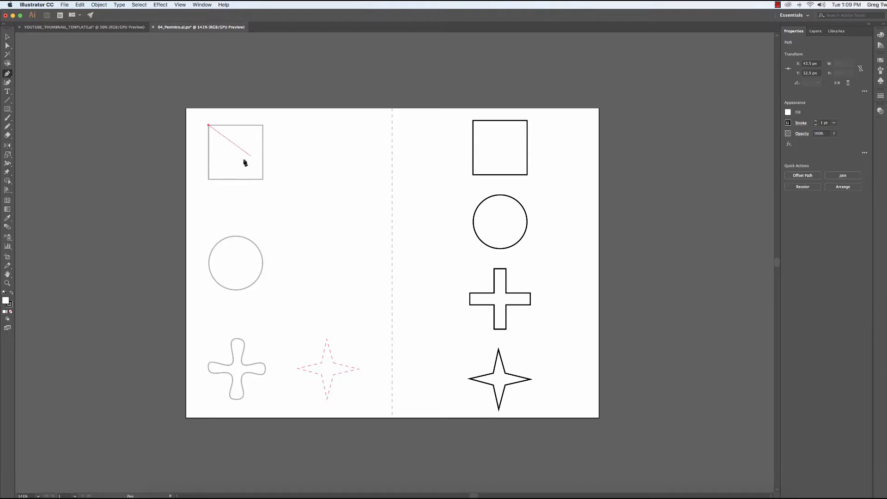
left_click(208, 180)
left_click(208, 180)
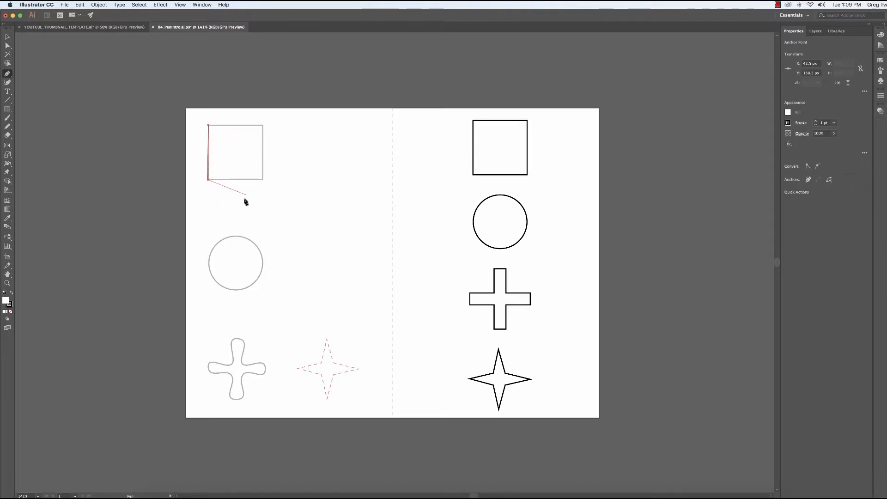
left_click(262, 179)
left_click(261, 125)
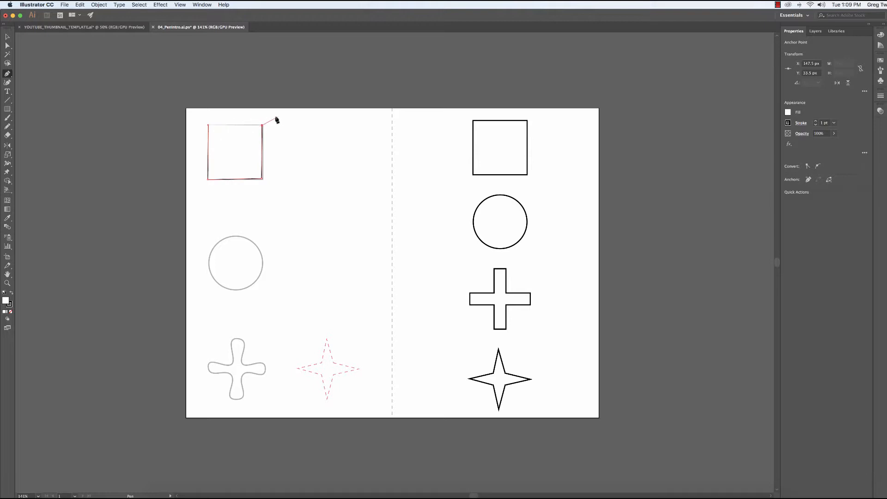
left_click(208, 126)
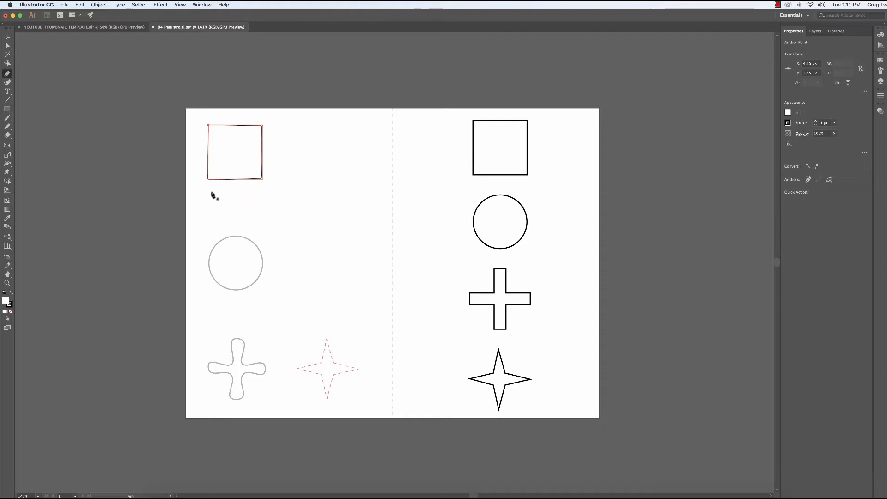
key("Delete")
key("super+shift+a")
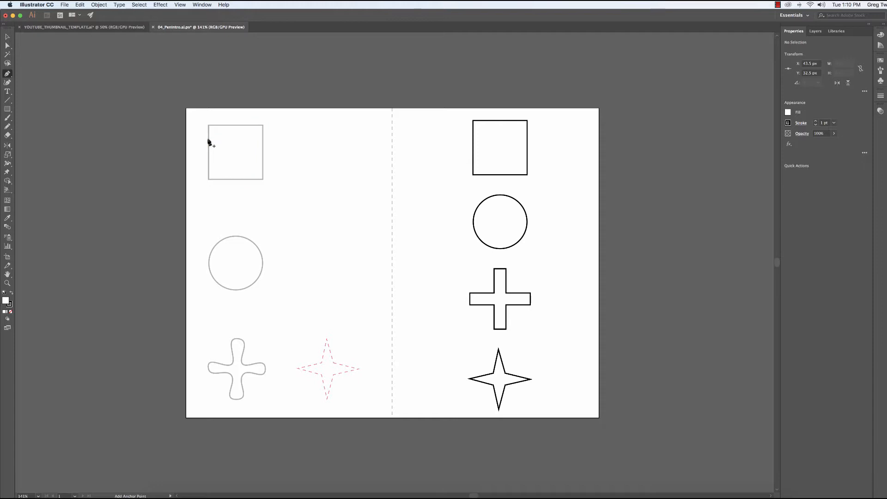
Draw a closed square about 100 px wide with the Pen tool in the empty area beside the gray square guide.
left_click(311, 126)
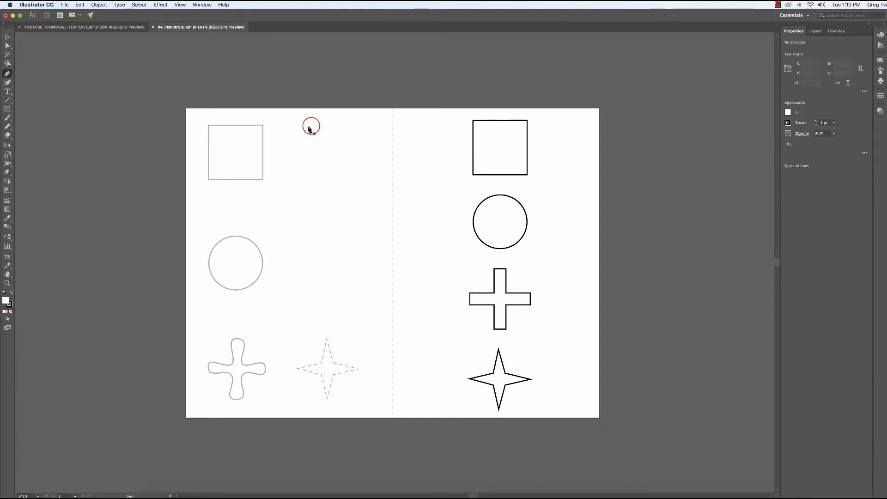
left_click(311, 178)
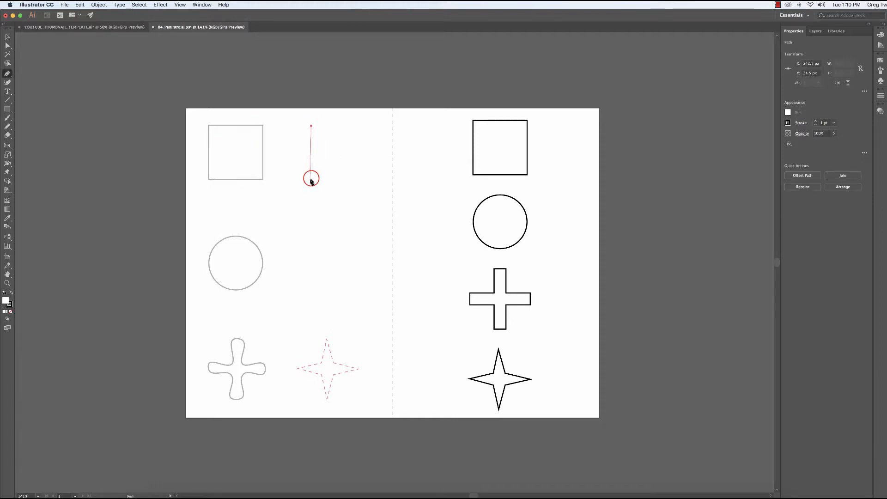
left_click(363, 178)
left_click(362, 125)
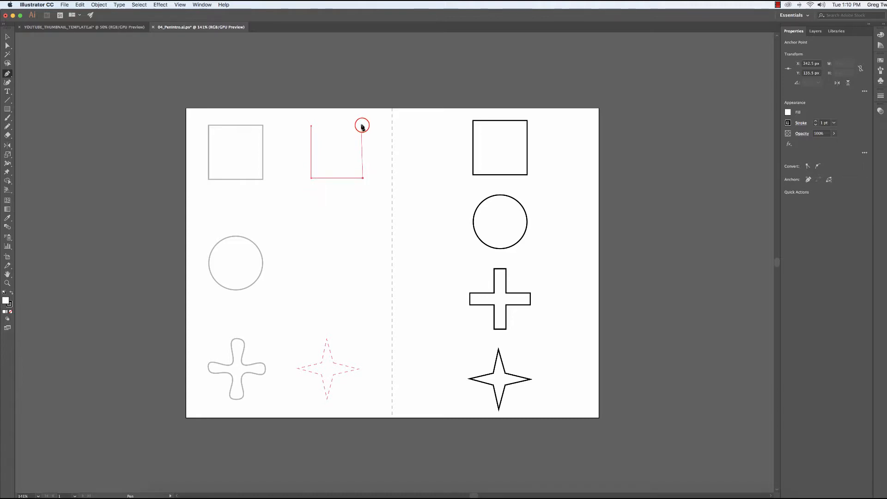
left_click(311, 126)
Undo every Pen tool point of the square just drawn beside the guide.
key("super+z")
key("super+z")
key("super+z")
key("super+z")
key("super+z")
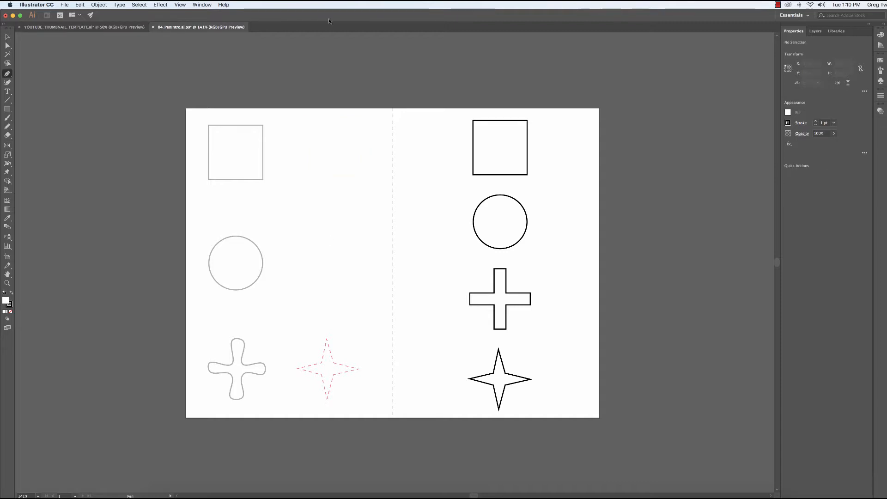
Draw a closed four-point shape with curved sides and soft corners beside the square guide, and delete it completely.
left_click(314, 126)
left_click(313, 131)
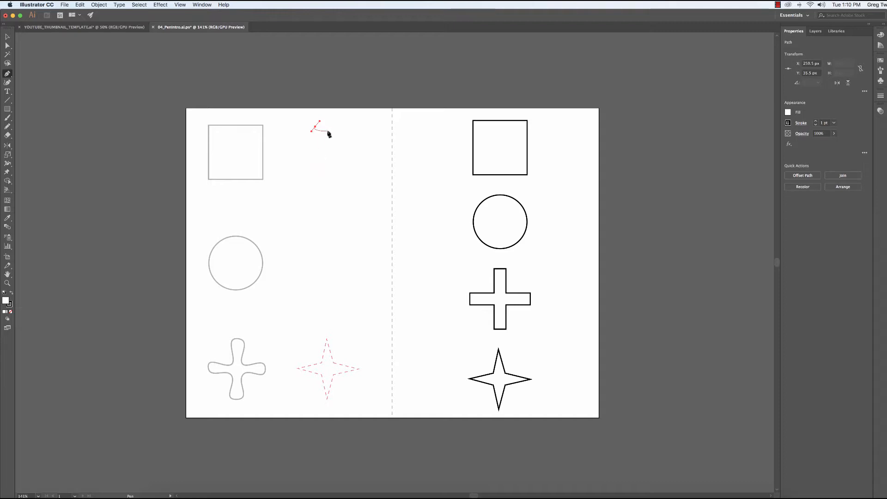
left_click(313, 175)
left_click(368, 178)
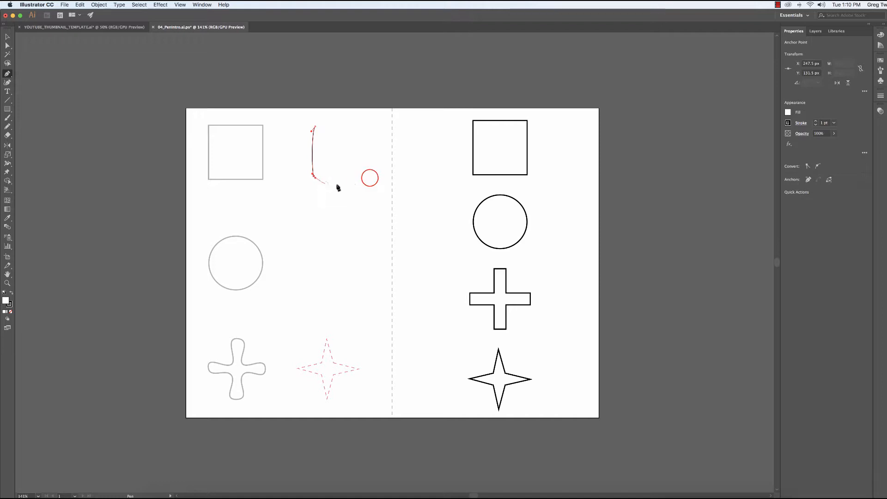
left_click_drag(368, 125, 370, 135)
left_click(314, 127)
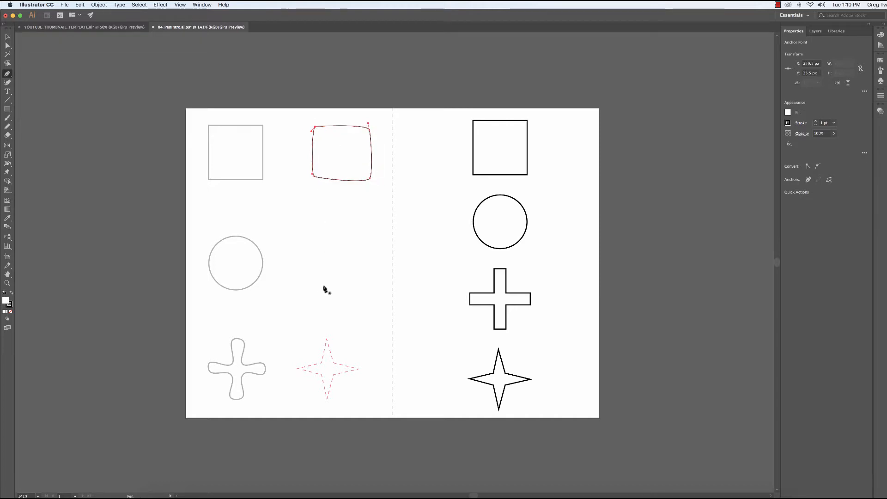
key("BackSpace")
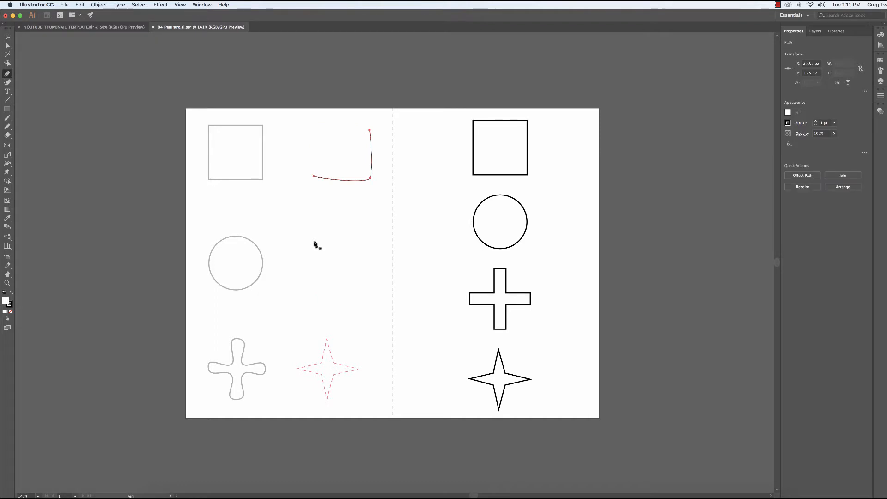
key("BackSpace")
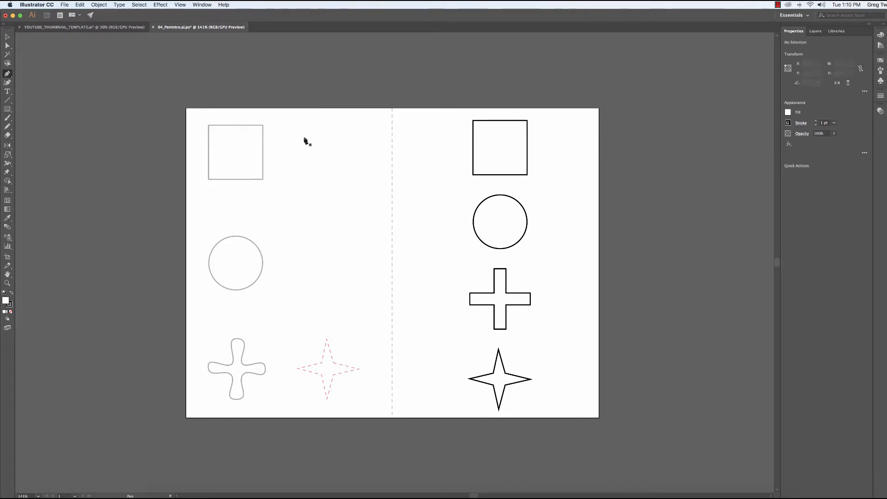
Draw a closed four-sided path freehand with unconstrained straight Pen tool segments beside the gray square guide.
left_click(305, 126)
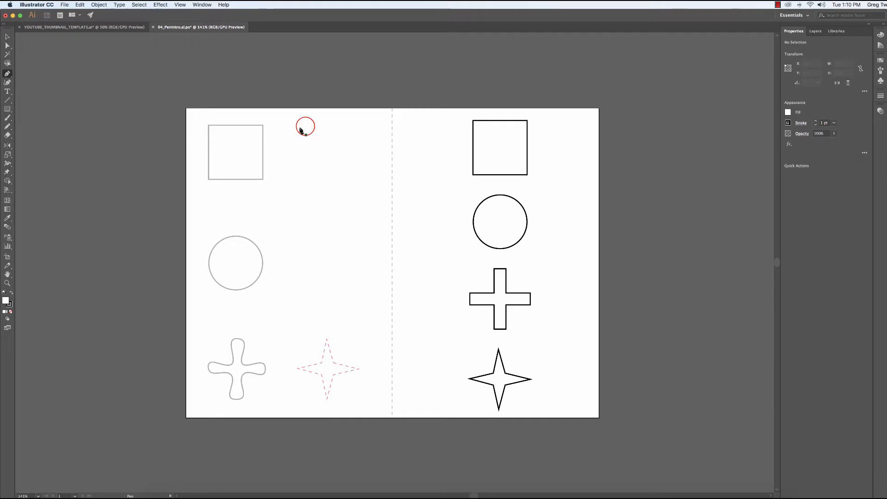
left_click(306, 178)
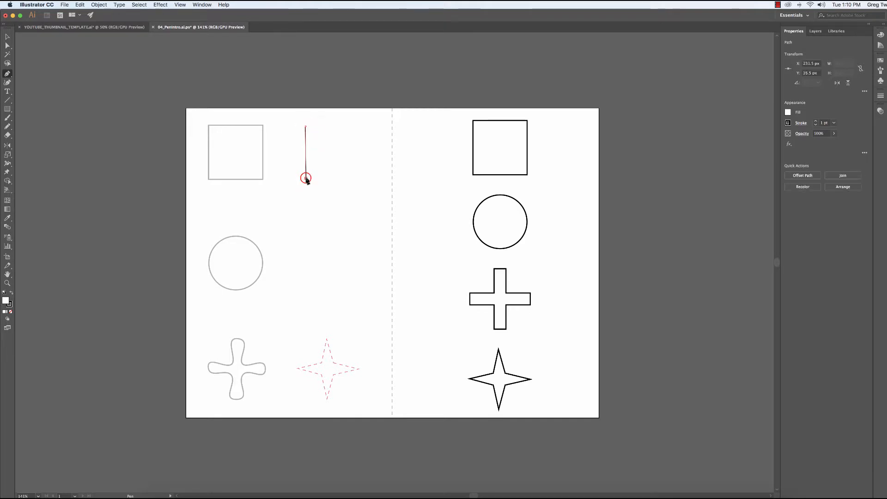
left_click(352, 179)
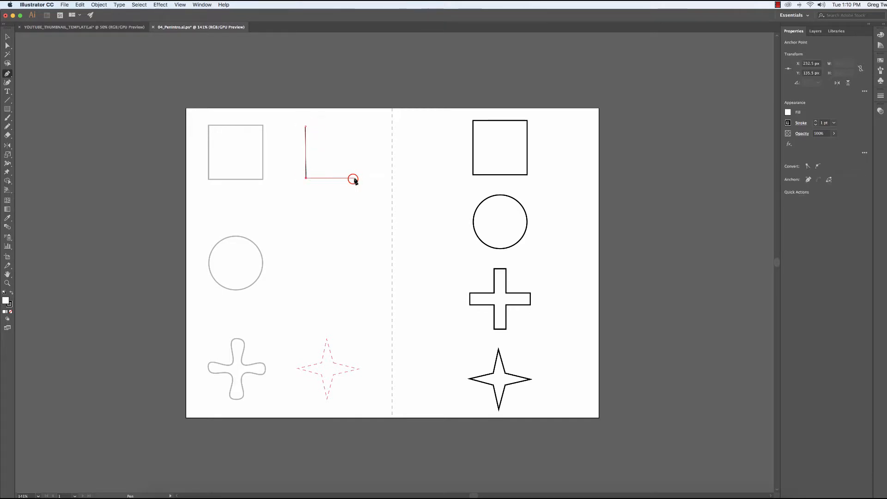
left_click(352, 127)
left_click(305, 126)
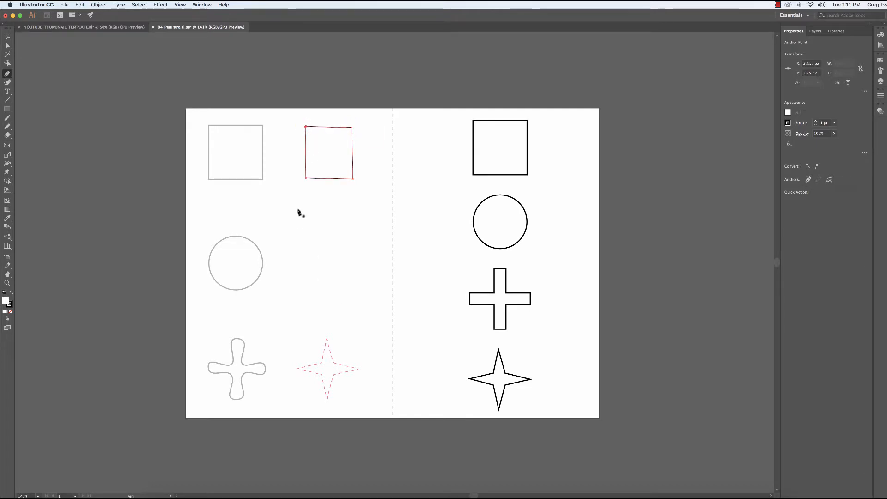
Undo the freehand four-sided path point by point until the area beside the guide is empty.
key("super+z")
key("super+z")
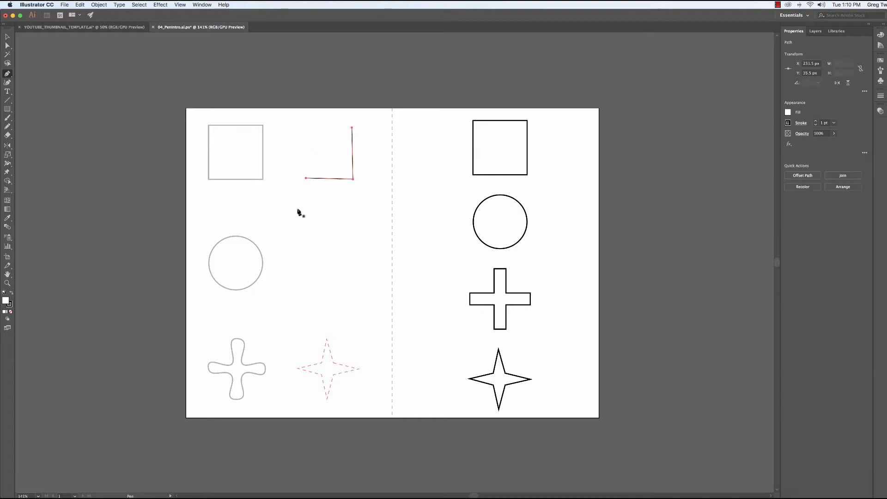
key("super+z")
key("super+z")
key("super+z")
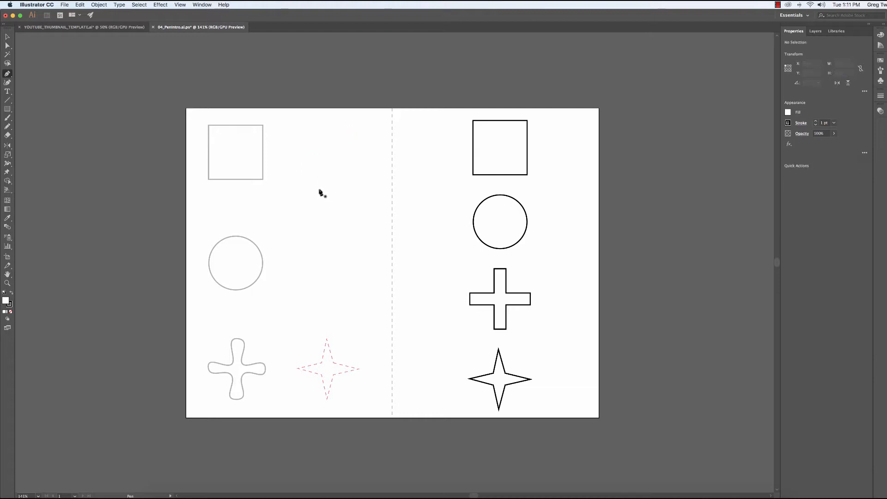
Draw a straight vertical segment 100 px long and a horizontal one from its lower end, and undo the horizontal segment.
left_click(308, 126)
left_click(308, 178)
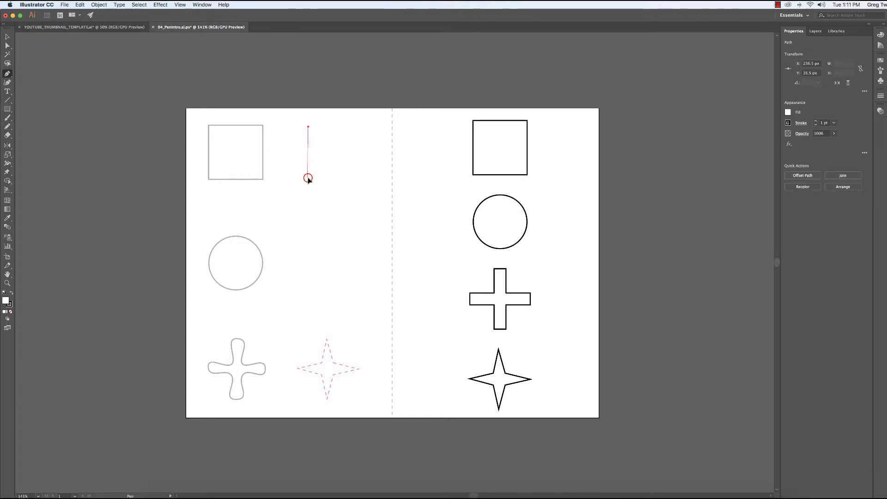
left_click(357, 177)
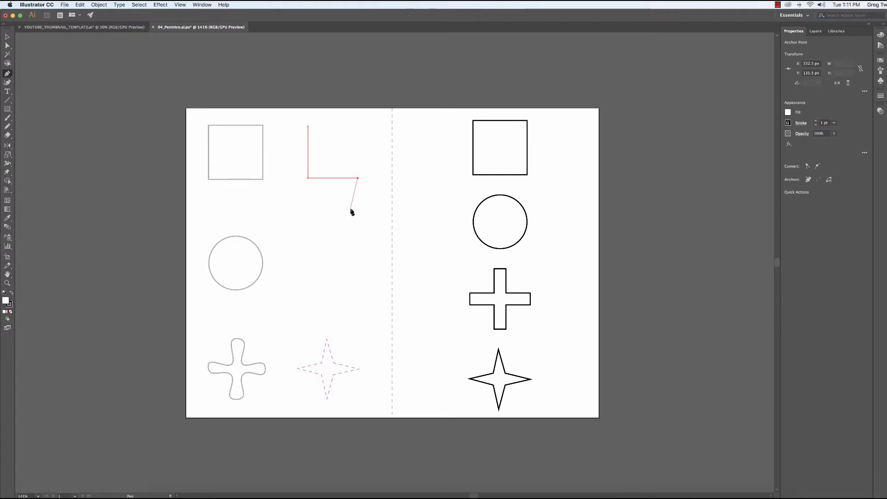
key("super+z")
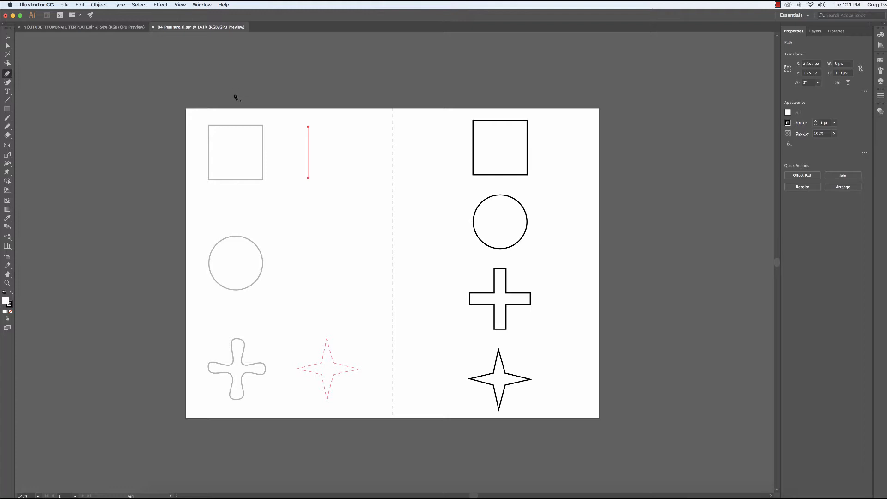
Continue the vertical line from its lower endpoint into a closed square with aligned sides, and delete the whole path.
left_click(307, 178)
left_click(360, 179)
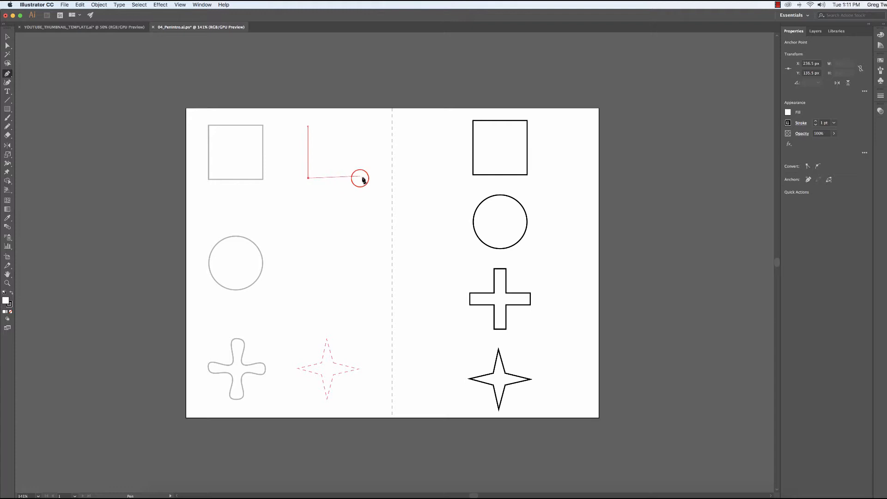
left_click(360, 126)
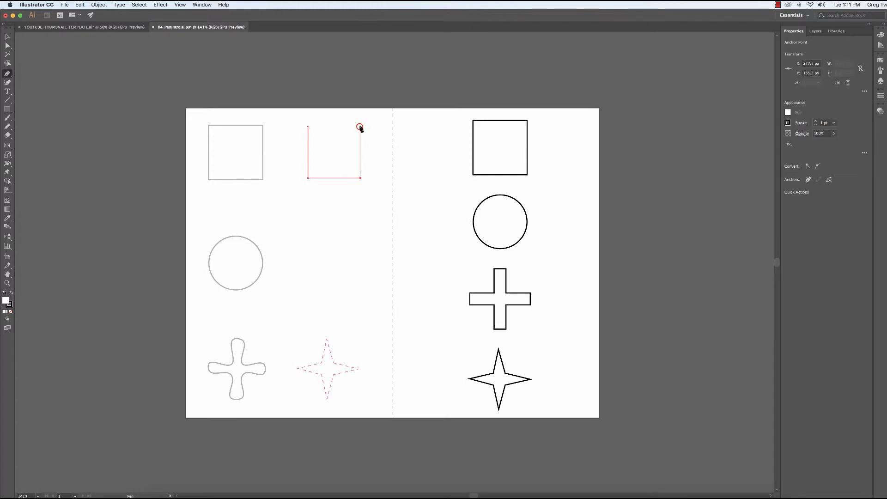
left_click(308, 126)
key("Delete")
key("Delete")
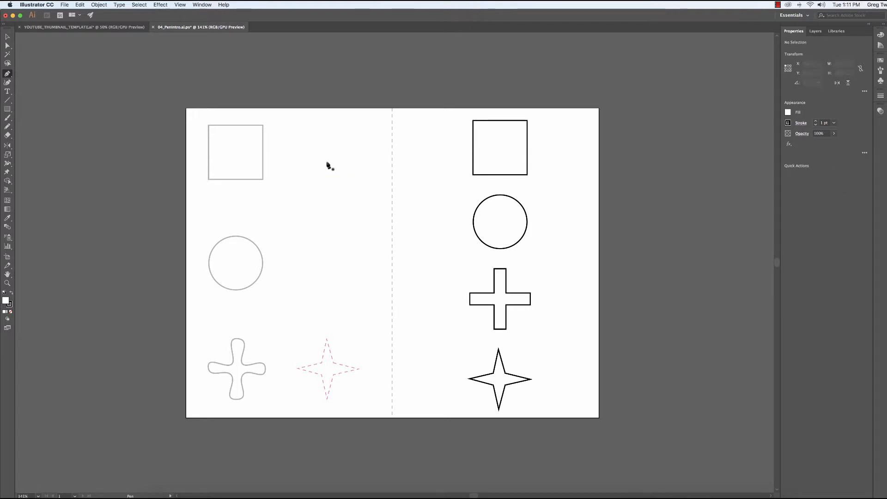
Draw an open two-segment angled path about 92 px wide and high beside the square guide, end it, and select it.
left_click(316, 130)
left_click(309, 177)
left_click(357, 177)
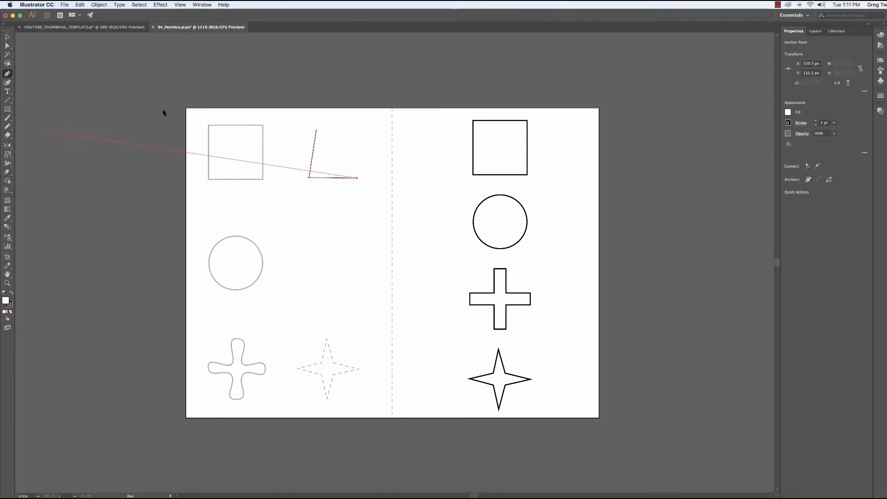
left_click(8, 36)
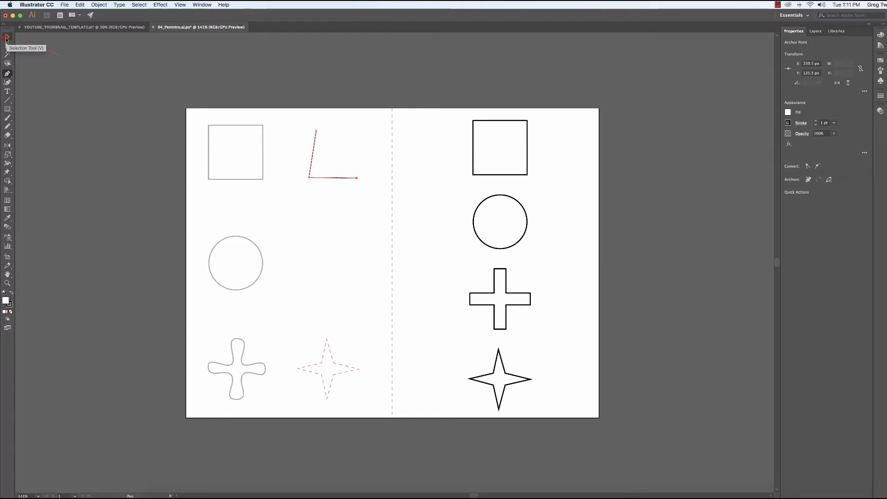
left_click(363, 180)
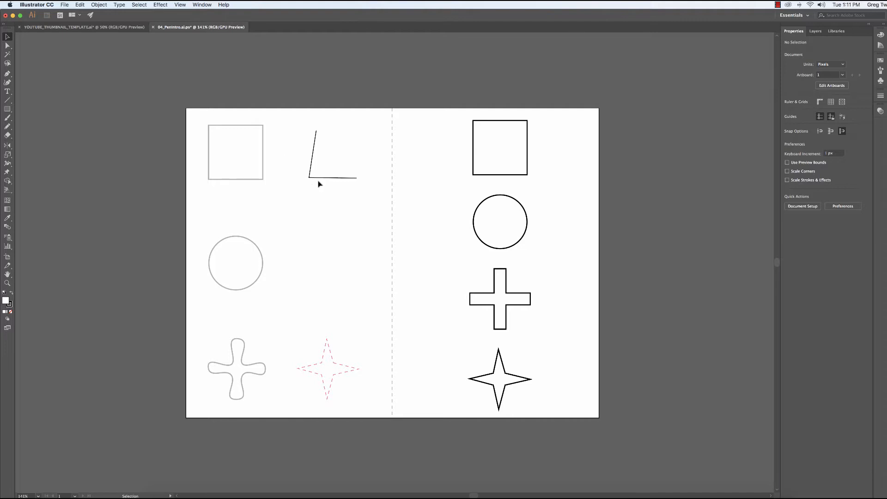
left_click(337, 177)
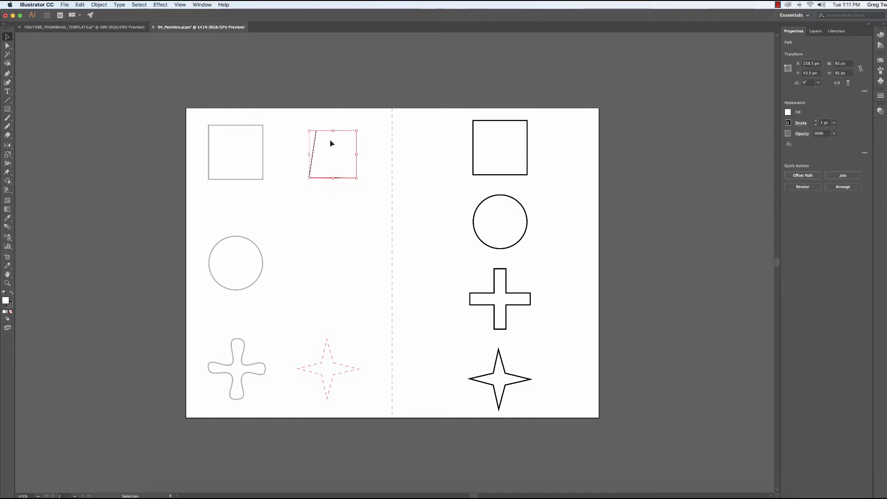
Delete the open angled path, then draw a closed four-sided square beside the gray square guide and deselect it.
key("Delete")
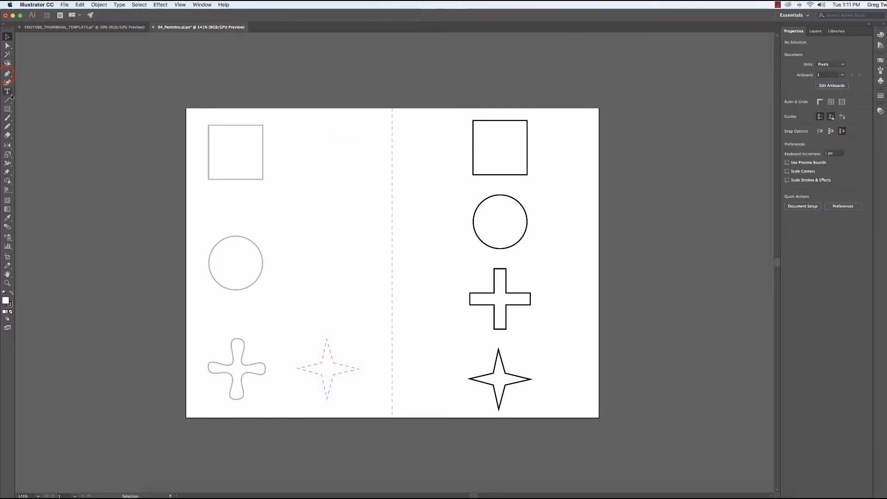
left_click(8, 74)
left_click(307, 128)
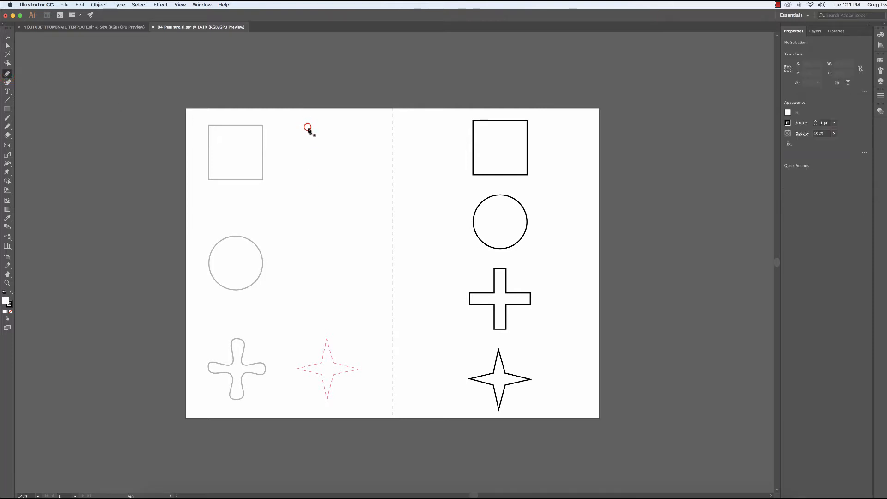
left_click(307, 180)
left_click(361, 181)
left_click(361, 128)
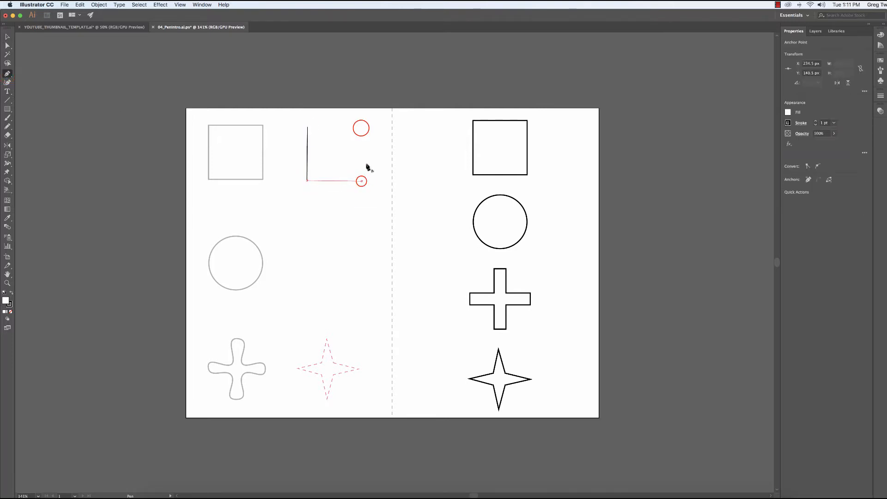
left_click(307, 127)
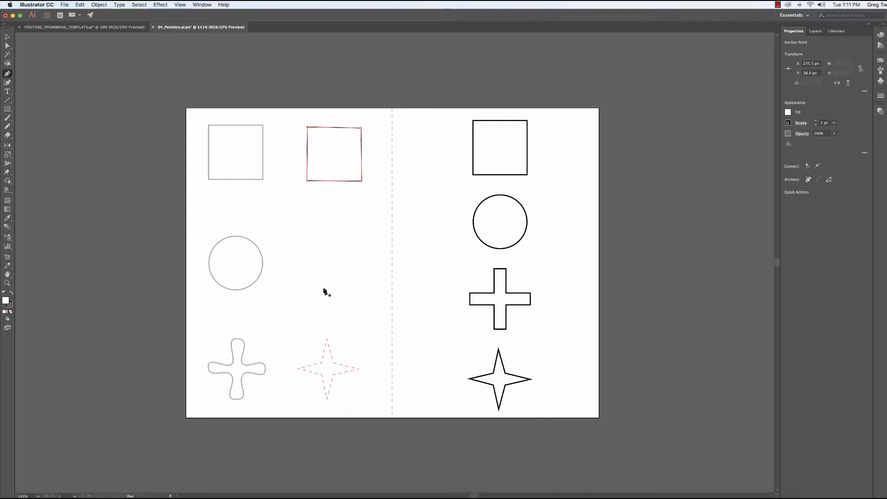
left_click(332, 242, "super")
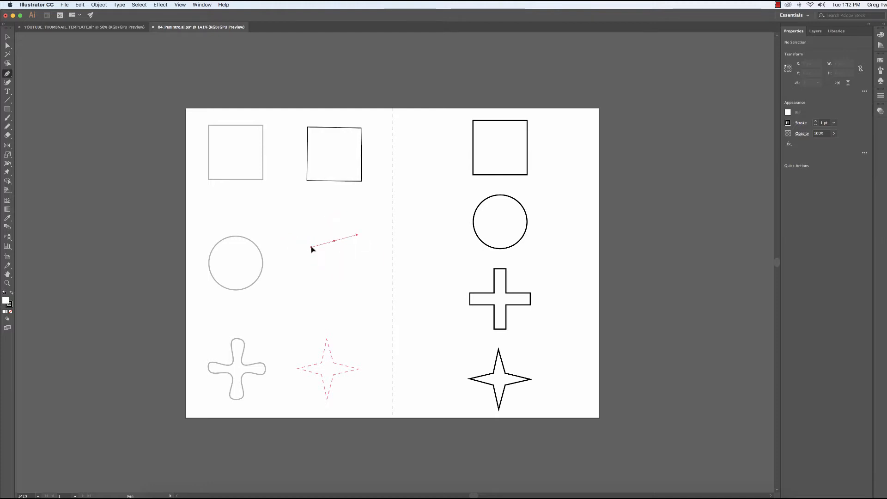
Draw a trial curve between two smooth anchor points beside the gray circle guide and delete it point by point.
mouse_move(312, 241)
left_mouse_down()
mouse_move(240, 237)
mouse_move(316, 244)
left_mouse_up()
left_click_drag(309, 241, 330, 244)
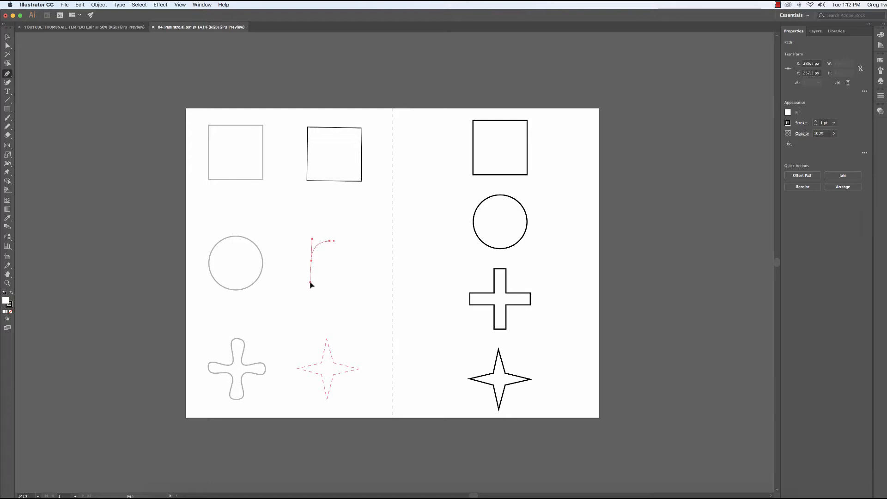
left_click_drag(311, 272, 311, 282)
key("BackSpace")
key("BackSpace")
Draw a closed rounded shape from four smooth anchor points beside the circle guide, deselect it, and delete the shape.
left_click_drag(333, 239, 309, 241)
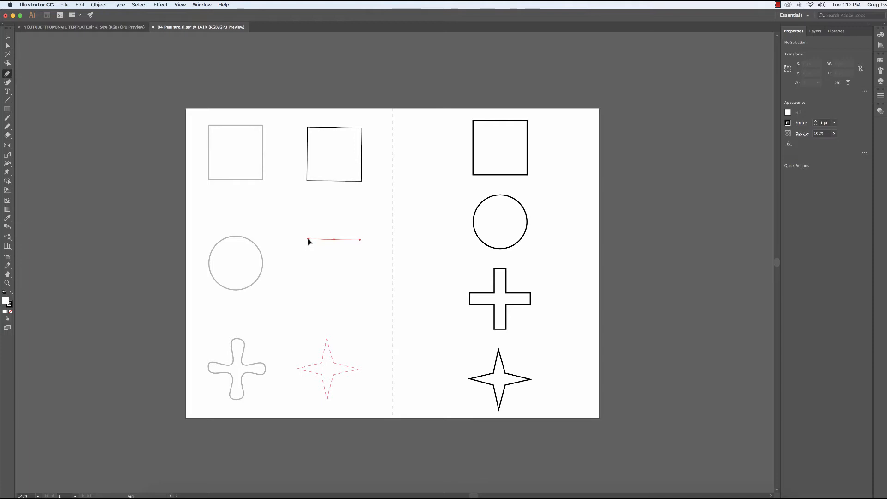
left_click_drag(309, 241, 309, 242)
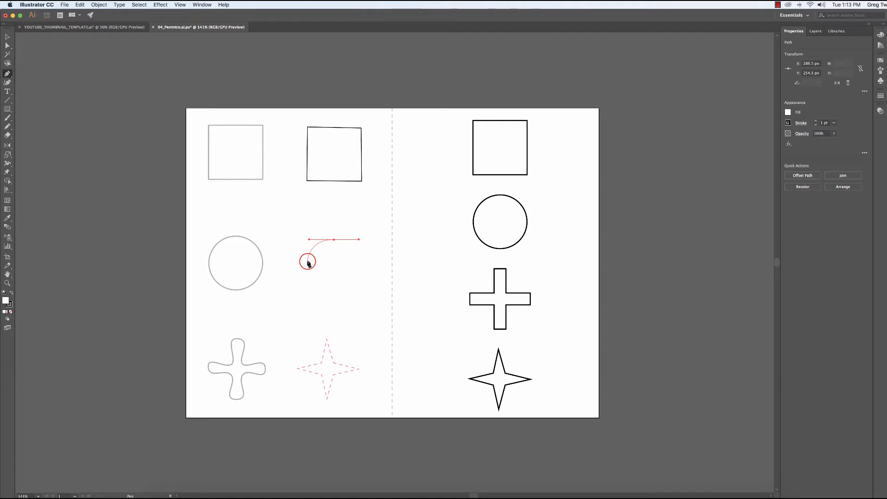
left_click(307, 262)
left_click_drag(309, 263, 308, 278)
left_click(308, 279)
left_click(331, 281)
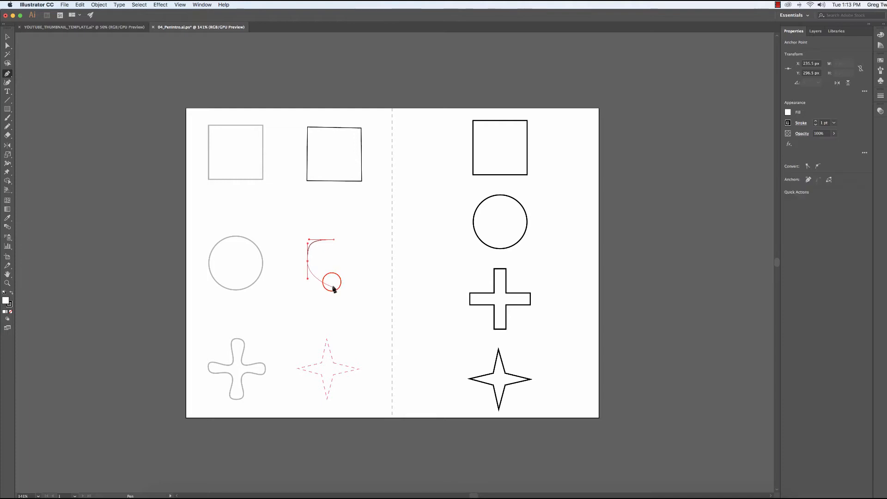
left_click_drag(331, 281, 357, 246)
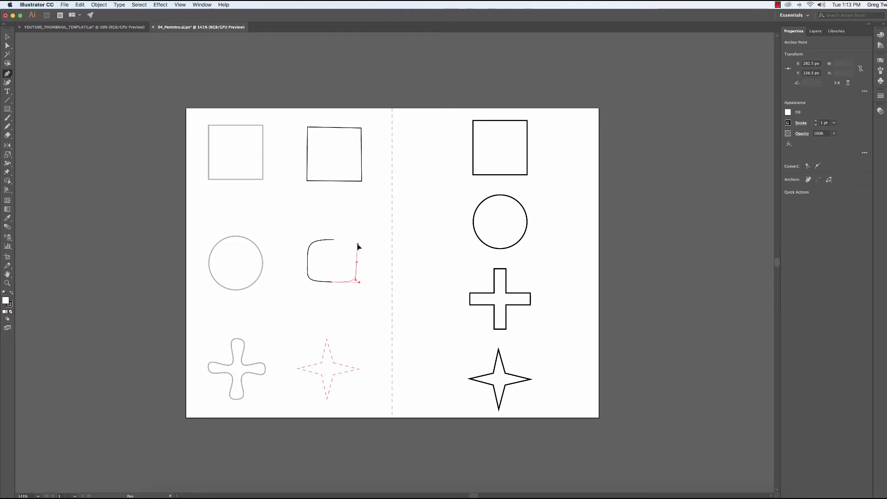
left_click_drag(358, 246, 310, 243)
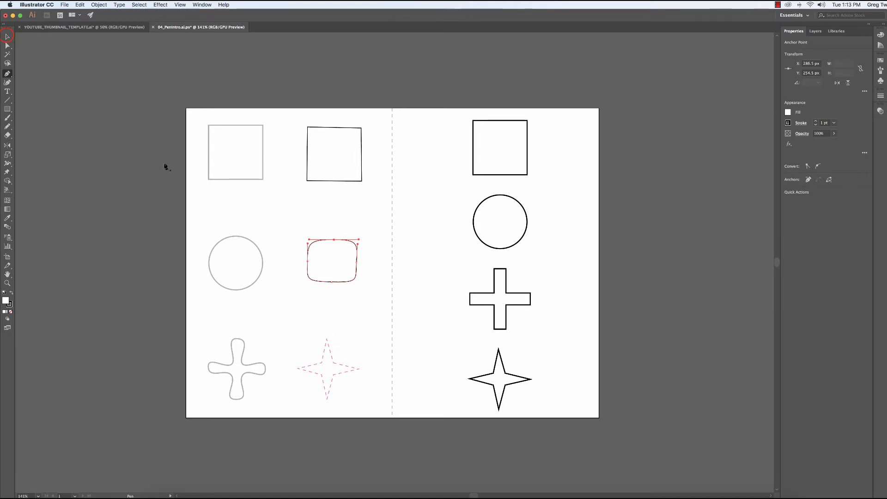
key("v")
left_click(342, 298)
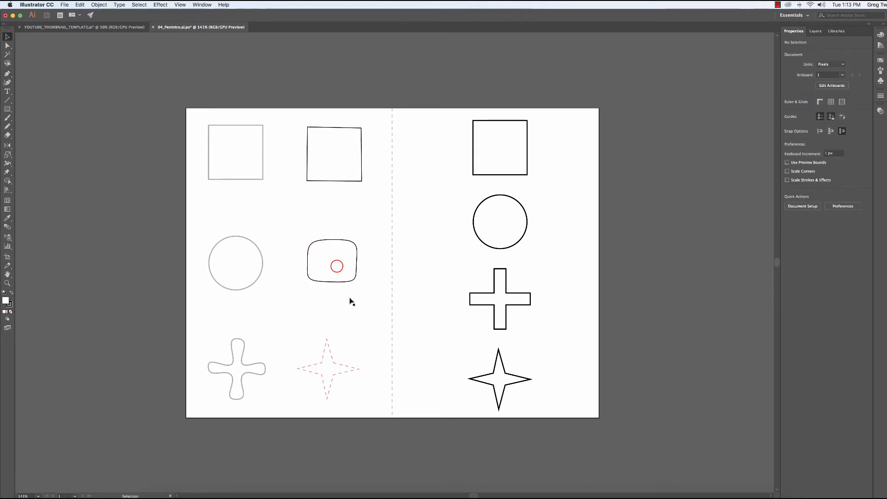
left_click(342, 280)
key("Delete")
Draw a rough circle about 93 px wide from four smooth points beside the circle guide, redoing the closing point as a smooth one.
left_click(8, 73)
left_click_drag(337, 240, 361, 252)
left_click(335, 286)
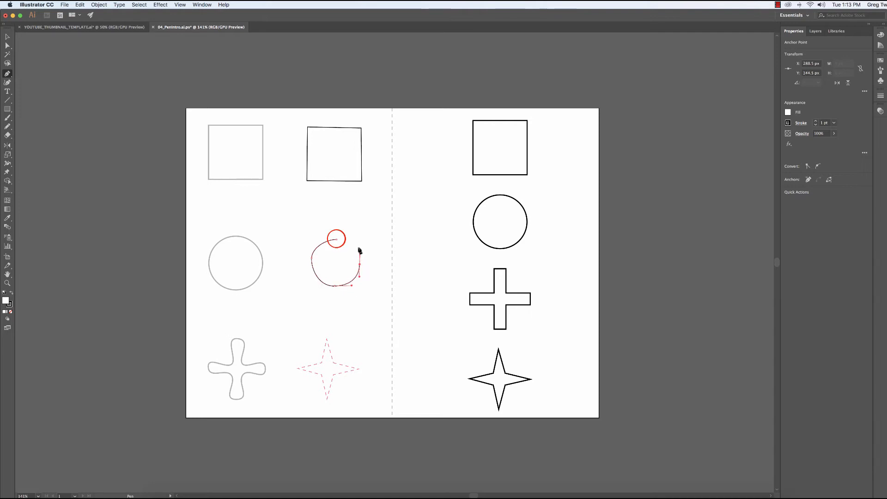
double_click(337, 239)
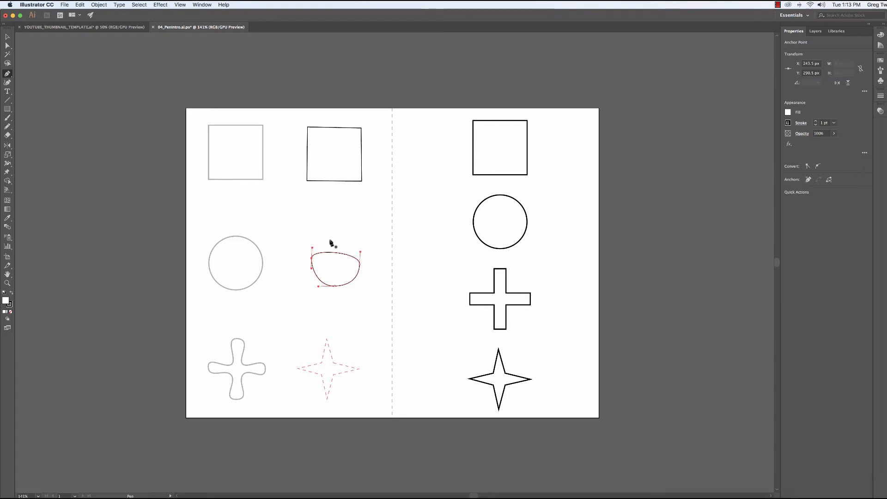
key("super+z")
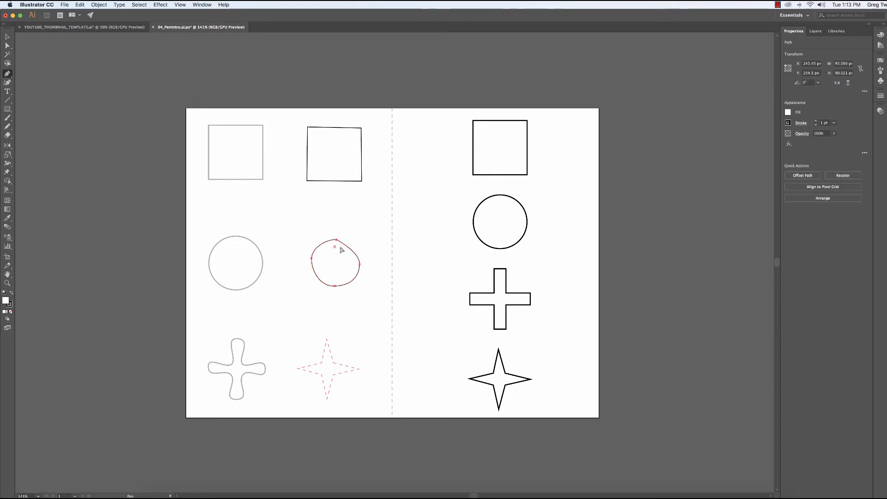
key("super+z")
left_click_drag(336, 239, 321, 239)
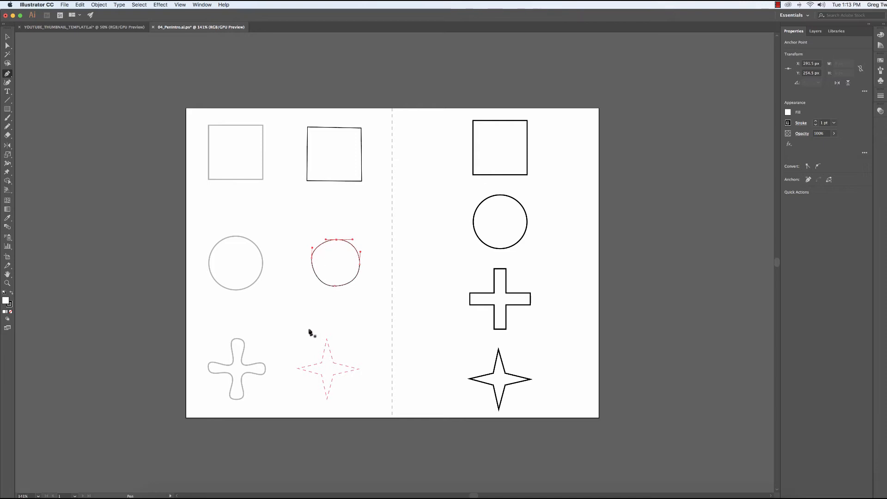
key("v")
left_click(343, 300)
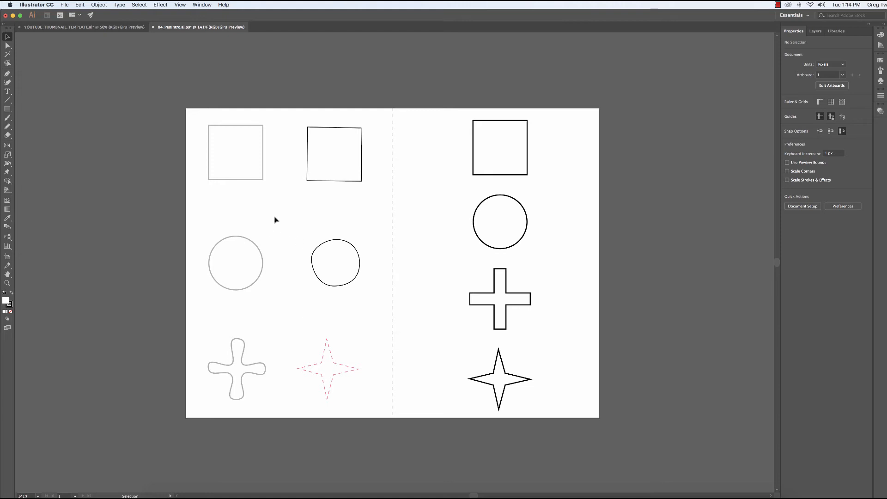
Adjust the hand-drawn circle's anchor points with Direct Selection to round it to about 95 by 93 px.
left_click(8, 45)
left_click(331, 260)
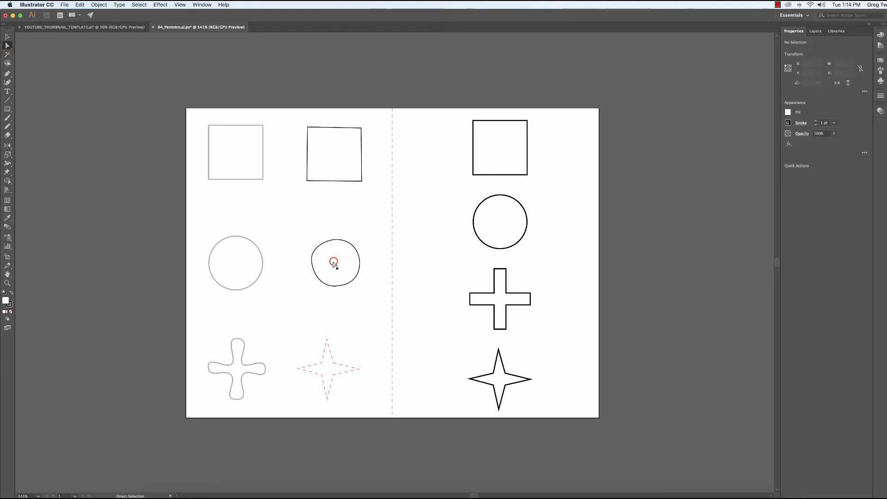
left_click(336, 239)
left_click(312, 259)
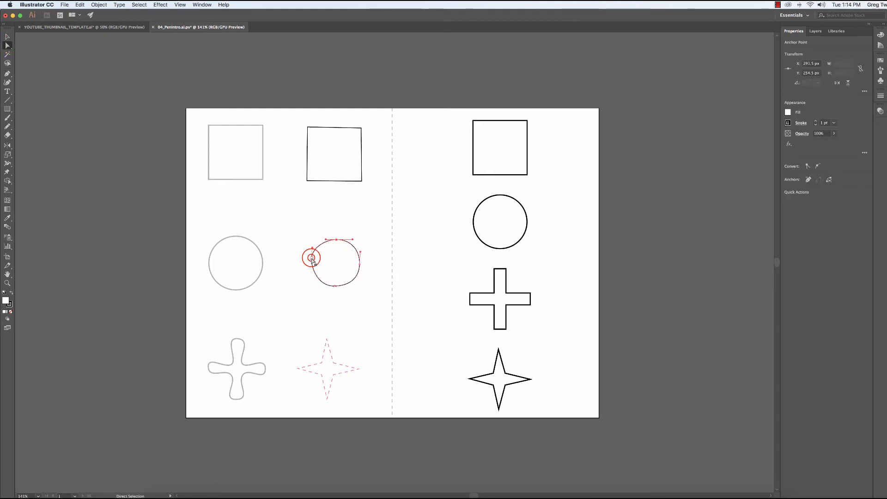
mouse_move(312, 258)
left_mouse_down()
mouse_move(326, 239)
mouse_move(312, 250)
left_mouse_up()
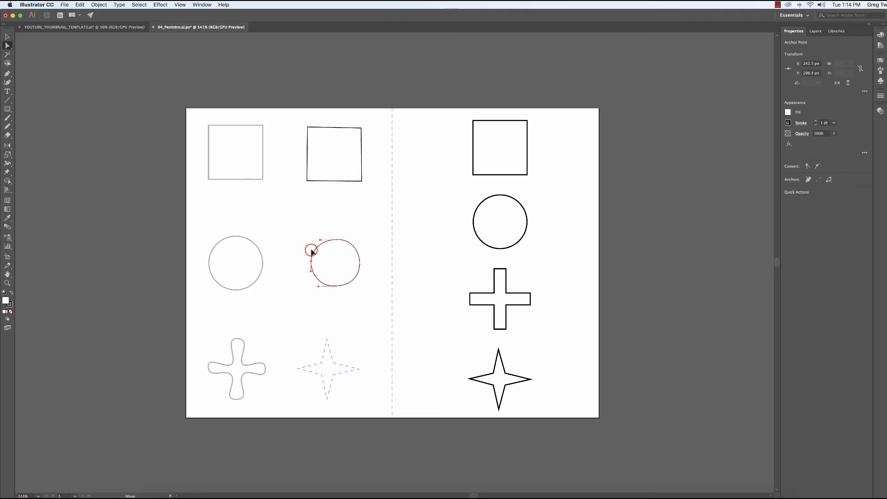
left_click(335, 285)
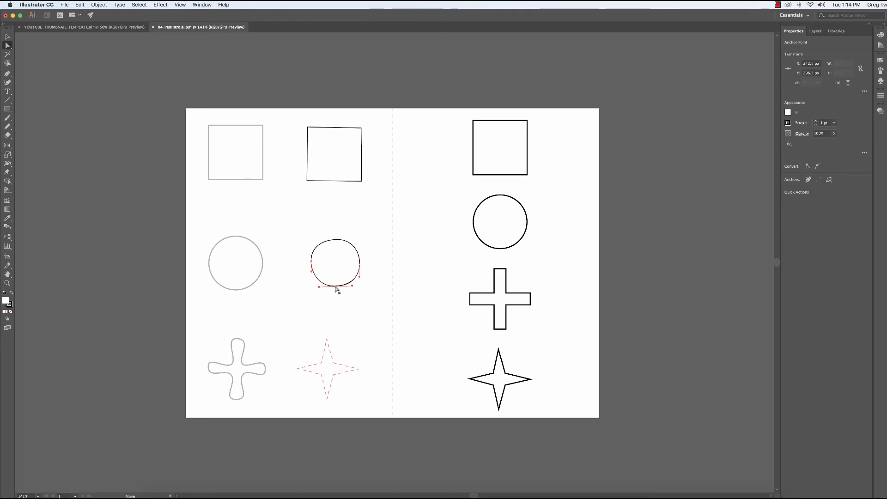
left_click(336, 239)
left_click(360, 264)
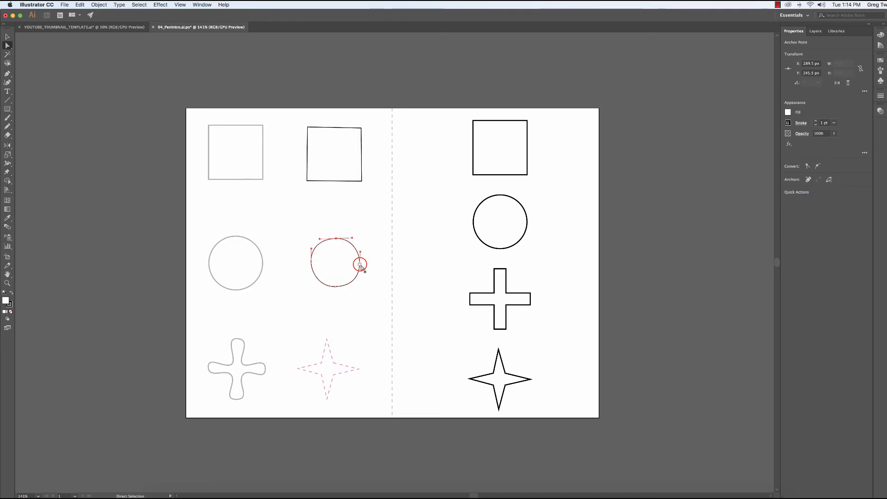
left_click(362, 273)
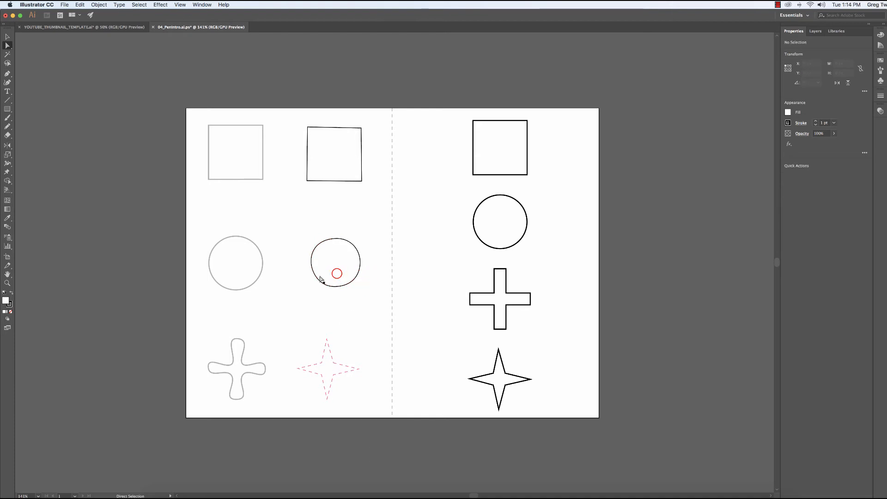
Select the whole hand-drawn circle and delete it, leaving the Selection tool active.
left_click(337, 271)
key("v")
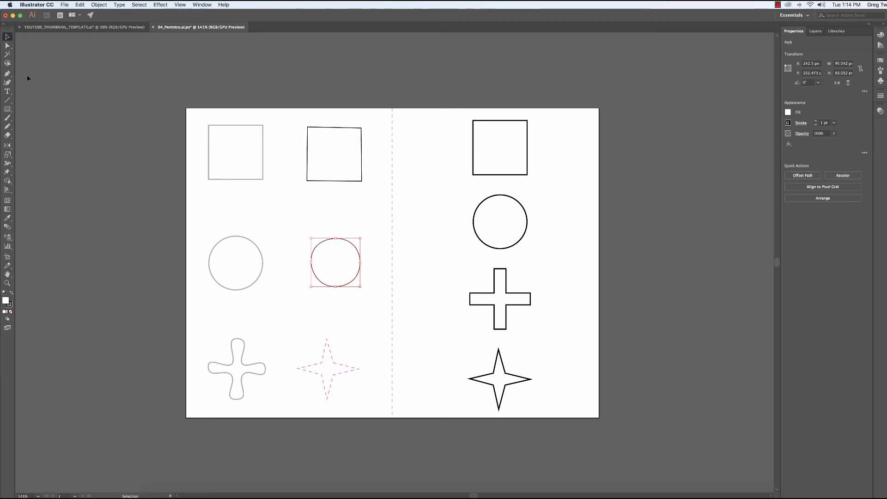
left_click(7, 72)
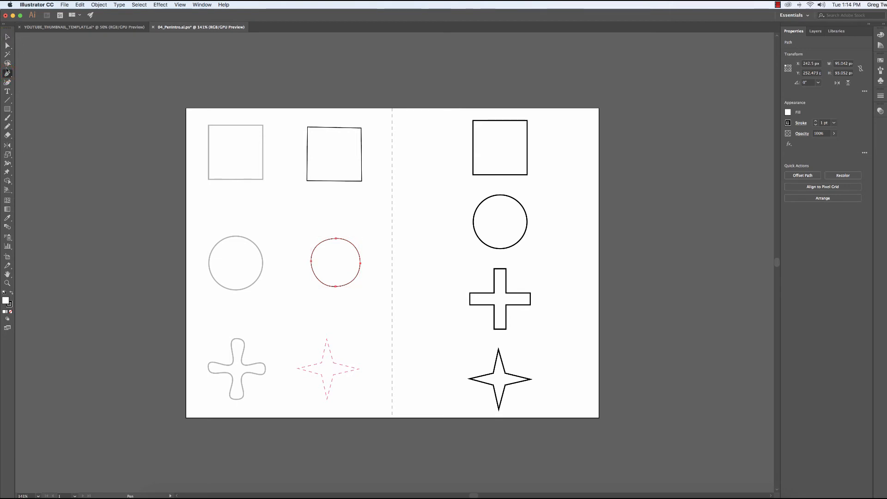
key("Delete")
key("v")
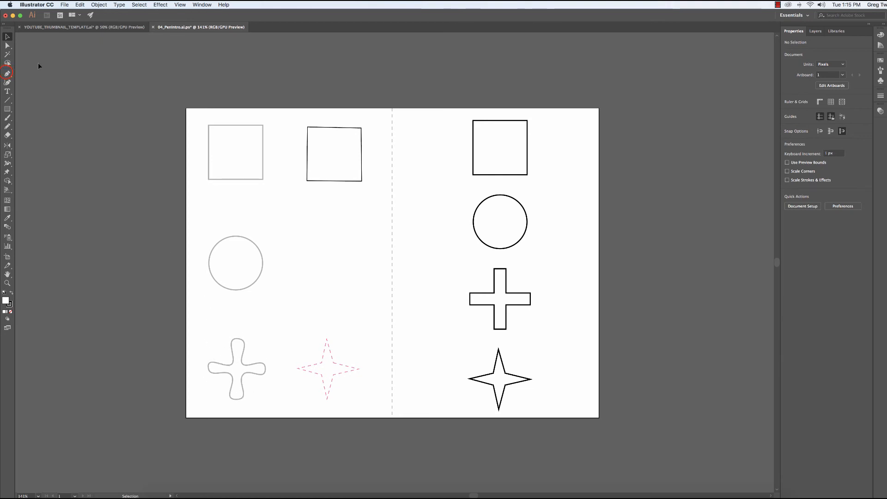
Draw a closed four-lobed curved cross over the dashed star guide, using smooth points at its tips and inner corners.
key("p")
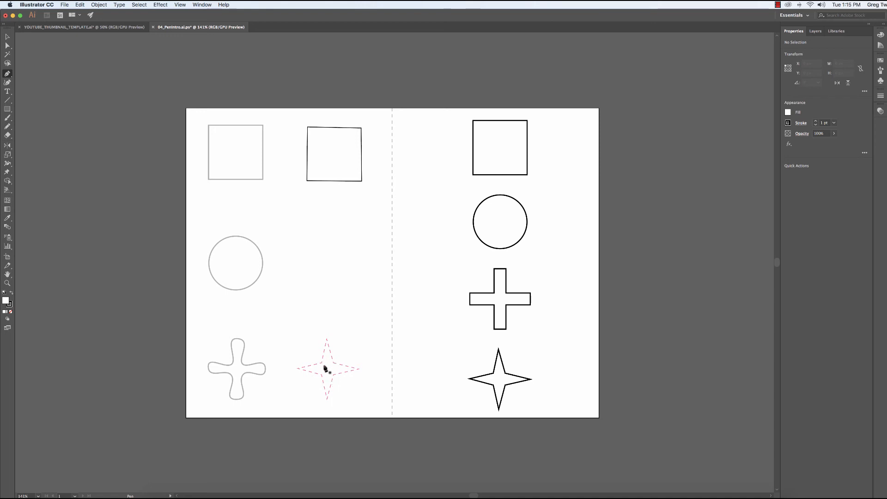
left_click(327, 339)
left_click_drag(327, 338, 321, 362)
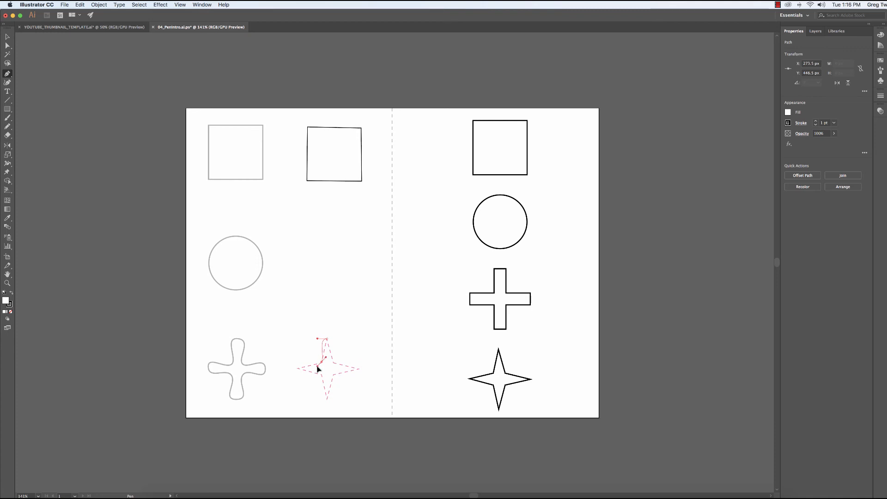
left_click_drag(318, 369, 298, 379)
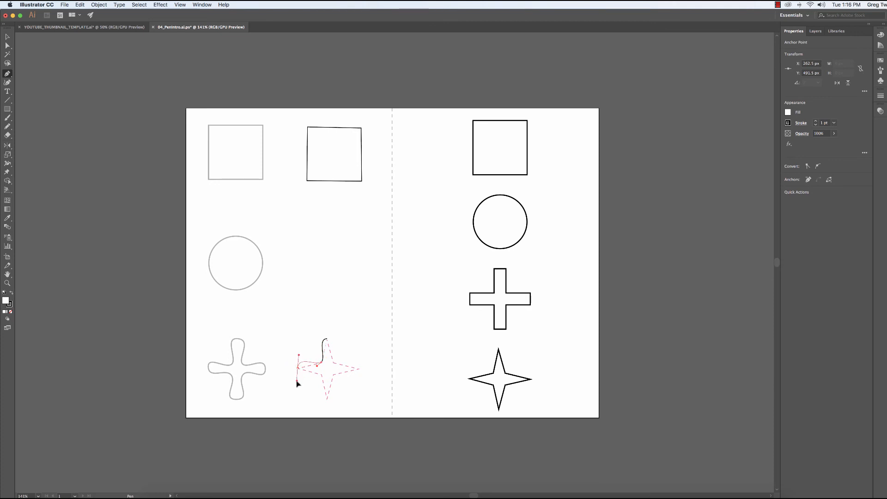
left_click_drag(318, 371, 310, 338)
left_click(327, 340)
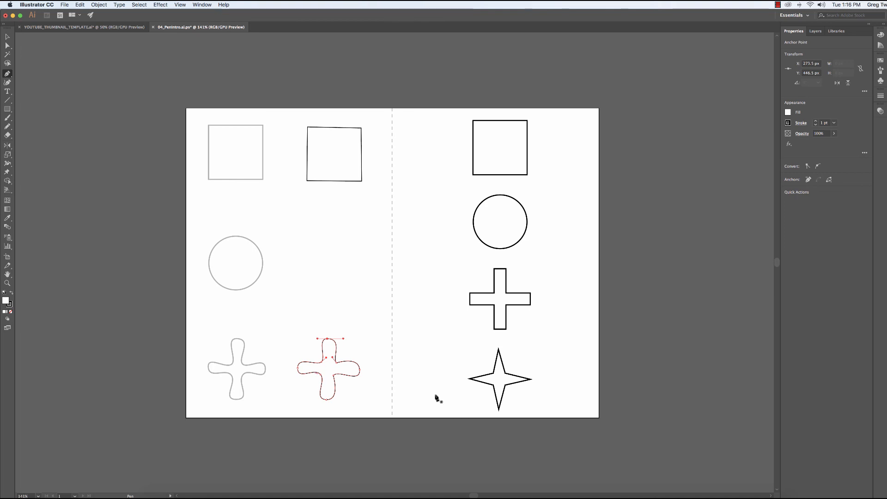
Draw a closed irregular zigzag path with 13 anchor points in the middle of the sheet, crossing the dashed divider.
left_click(354, 215)
left_click(344, 258)
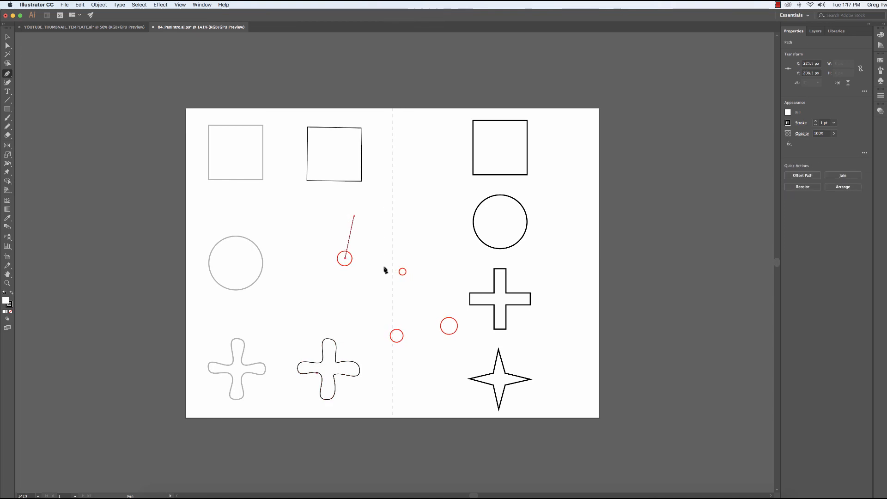
left_click(402, 272)
left_click(396, 336)
left_click(448, 326)
left_click(465, 258)
left_click(413, 252)
left_click(434, 210)
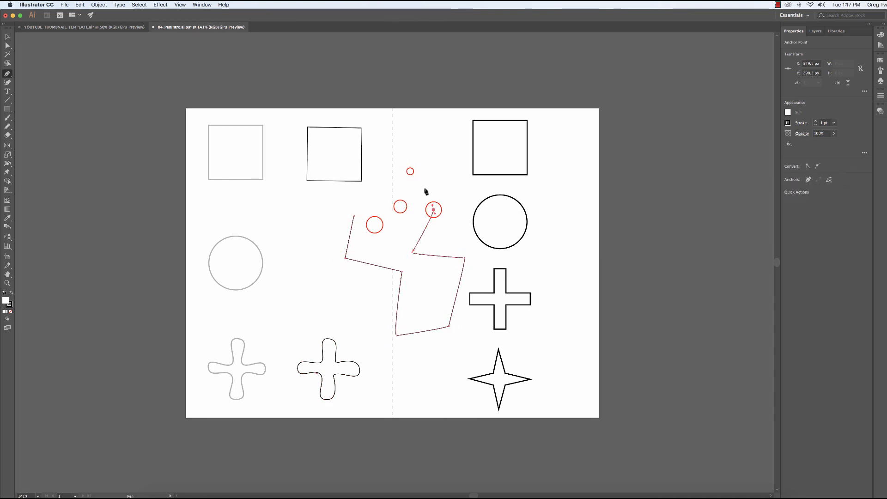
left_click(410, 171)
left_click(399, 205)
left_click(375, 225)
left_click(374, 184)
left_click(317, 201)
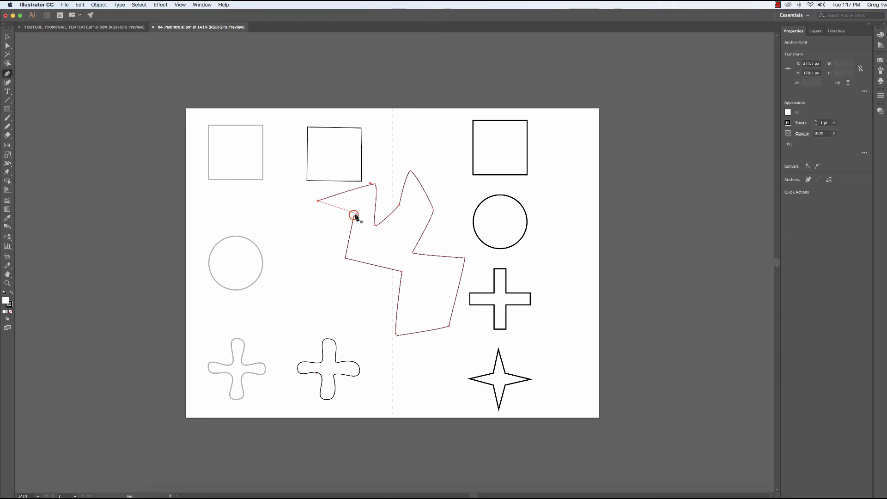
left_click(353, 216)
Draw a closed free-form curved shape with smooth anchor points between the gray circle guide and the zigzag path.
left_click_drag(298, 234, 283, 249)
left_click_drag(301, 306, 347, 311)
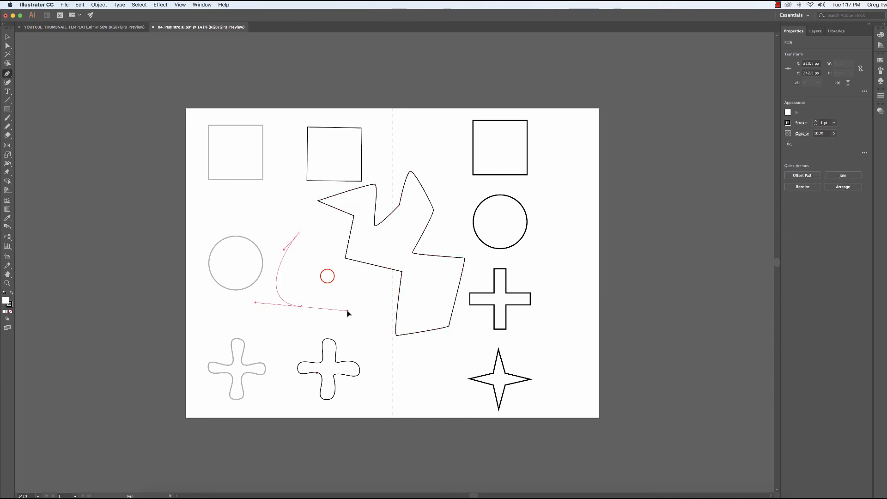
left_click_drag(327, 276, 289, 253)
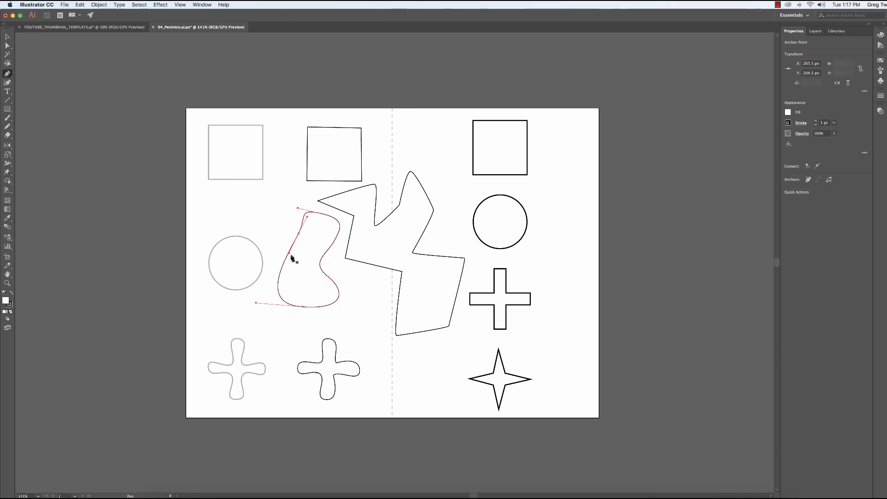